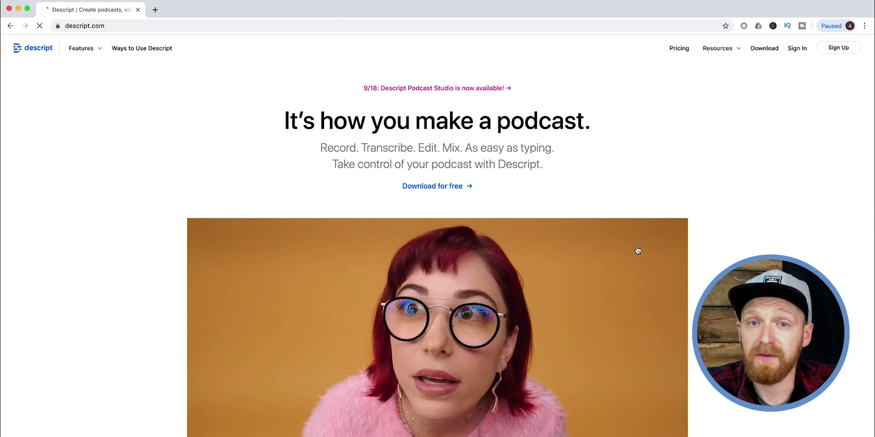
# Step: Download Descript for Mac and sign in to the installed app with the account email and password
pyautogui.click(440, 187)
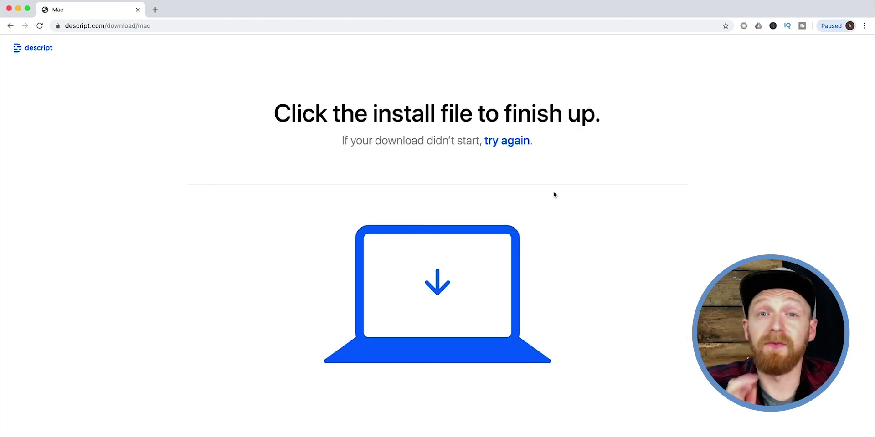
pyautogui.press('Return')
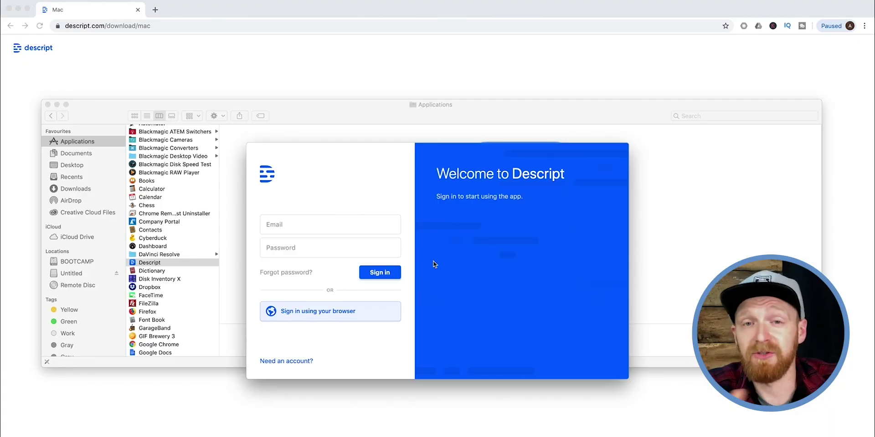
pyautogui.click(342, 226)
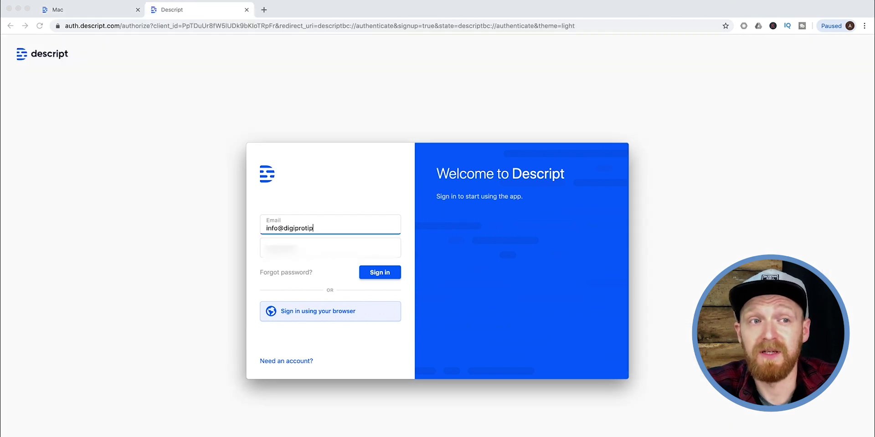
pyautogui.press('Return')
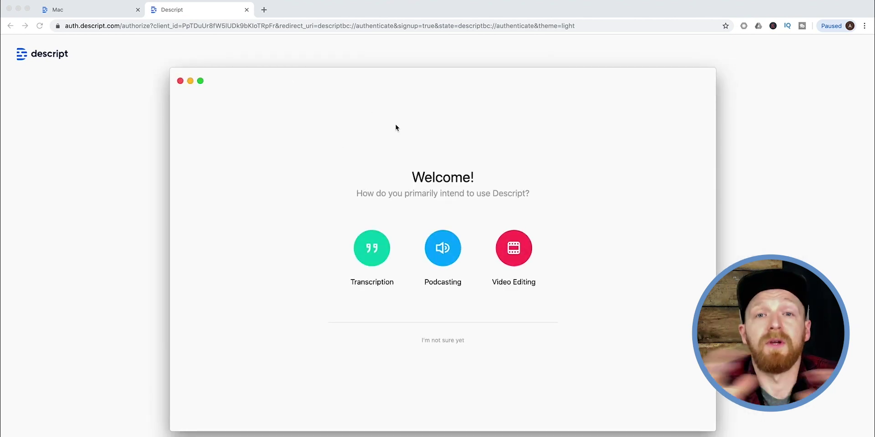
# Step: Finish the onboarding with Video Editing as the intended use, skipping the tutorial, and create a new project
pyautogui.click(519, 248)
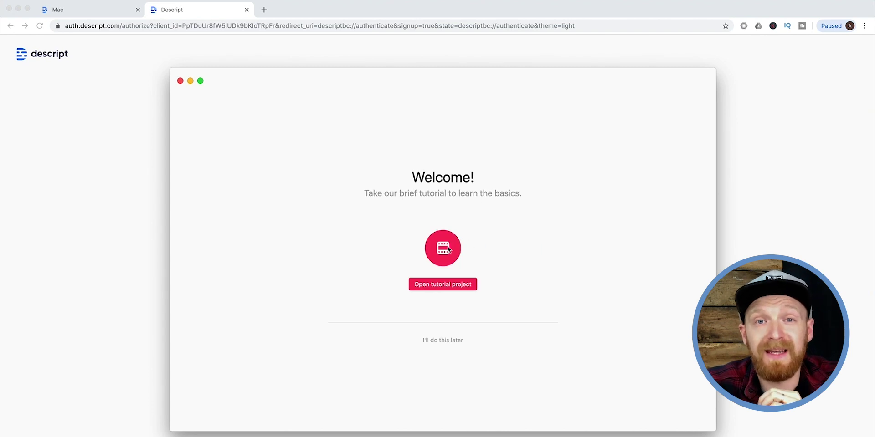
pyautogui.click(440, 340)
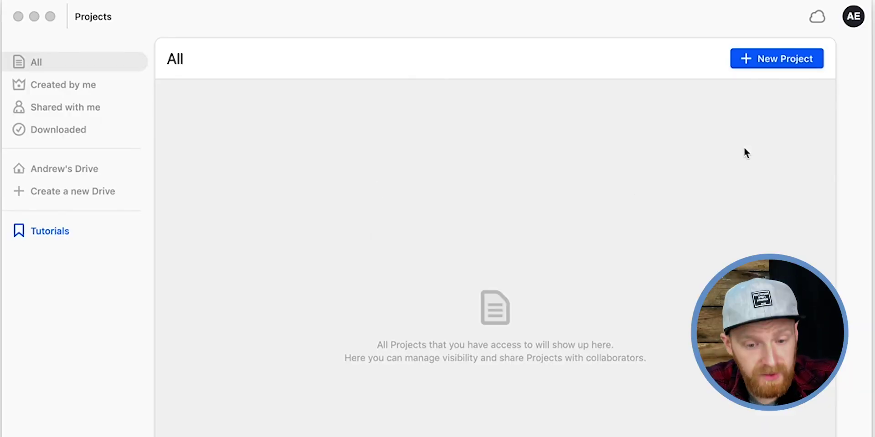
pyautogui.click(771, 62)
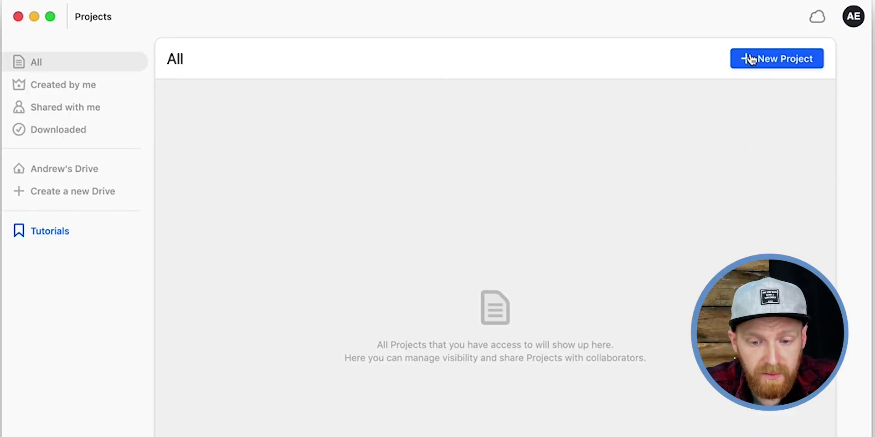
pyautogui.click(750, 59)
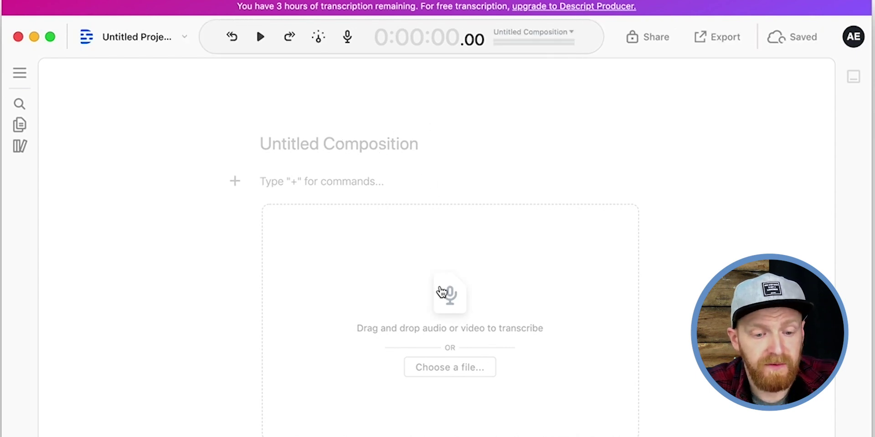
# Step: Import Multicam Sequence Set Up Premiere Pro.mp4 from the OUTPUT folder of 20190713 Multicam Sequence PP and transcribe it automatically
pyautogui.click(378, 210)
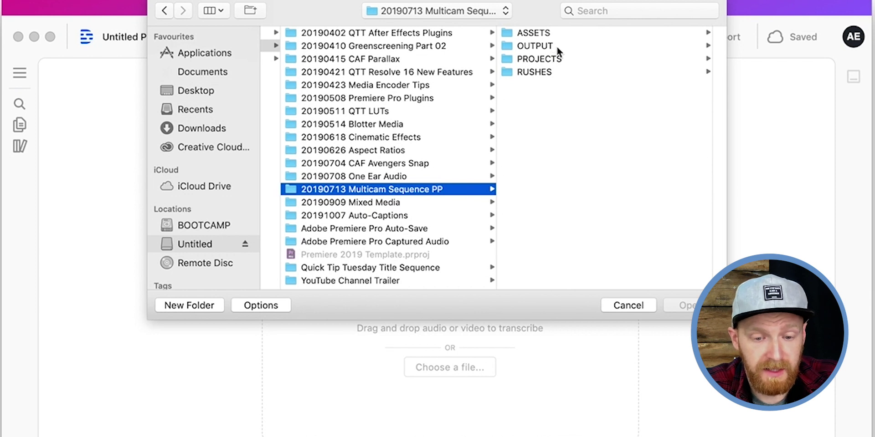
pyautogui.click(554, 47)
pyautogui.click(631, 35)
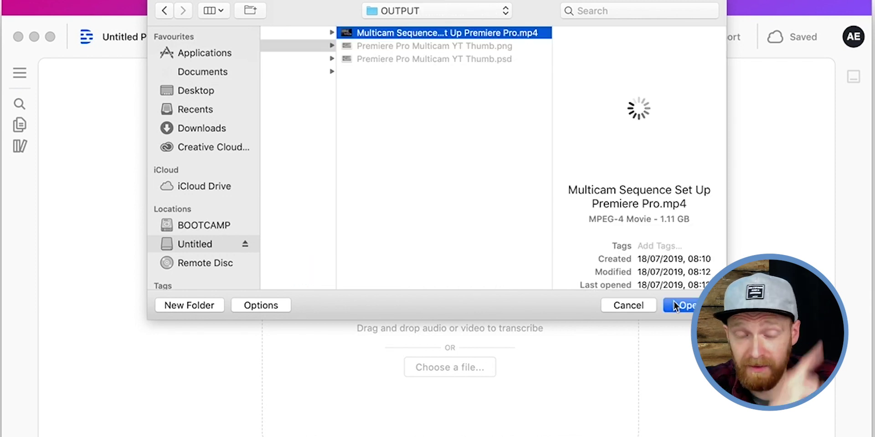
pyautogui.click(666, 304)
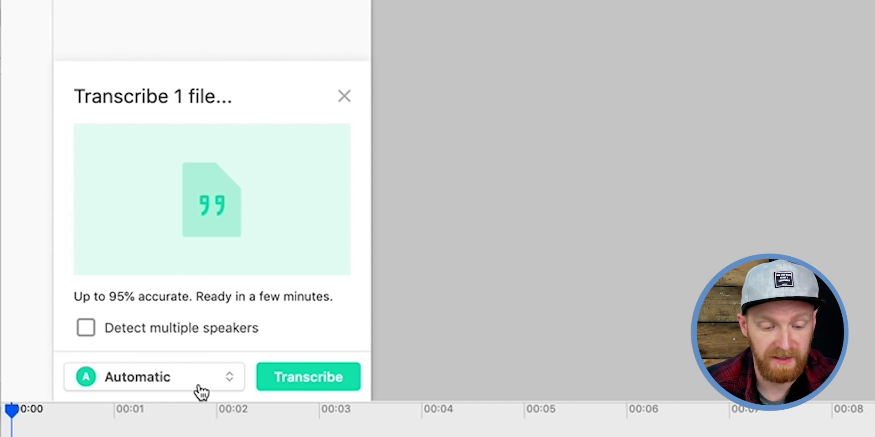
pyautogui.click(283, 391)
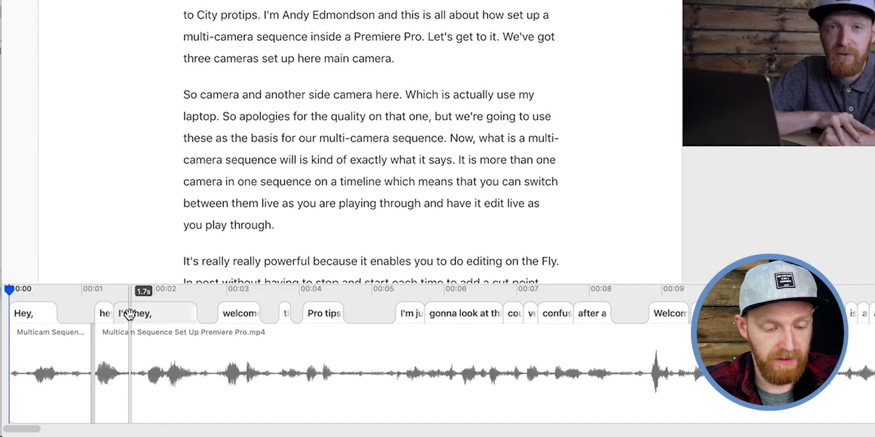
# Step: Check how the transcript lines up with the video by playing it and jumping to different points in the timeline and text
pyautogui.moveTo(119, 313); pyautogui.dragTo(126, 313)
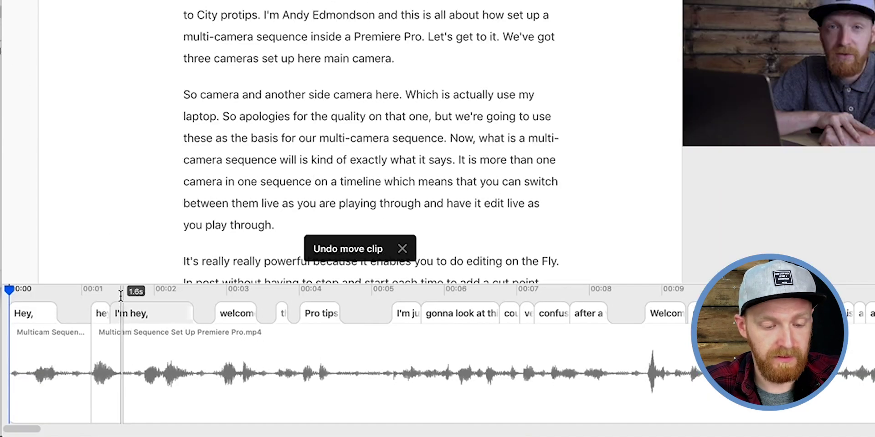
pyautogui.press('space')
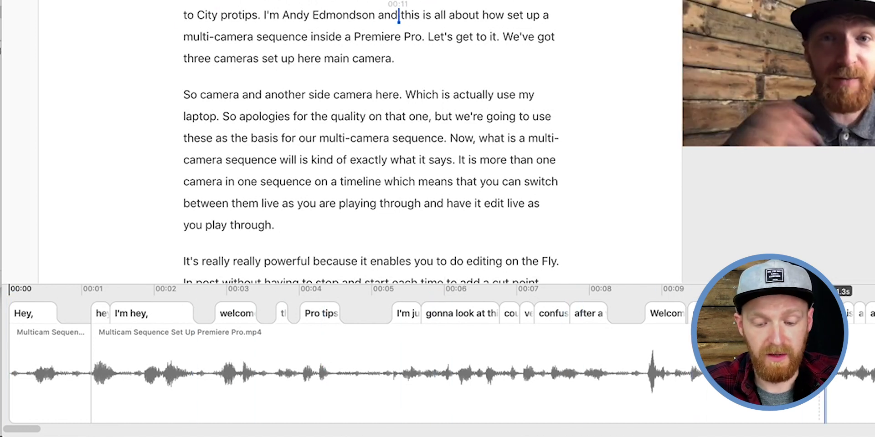
pyautogui.moveTo(682, 363)
pyautogui.mouseDown()
pyautogui.moveTo(643, 346)
pyautogui.moveTo(633, 314)
pyautogui.mouseUp()
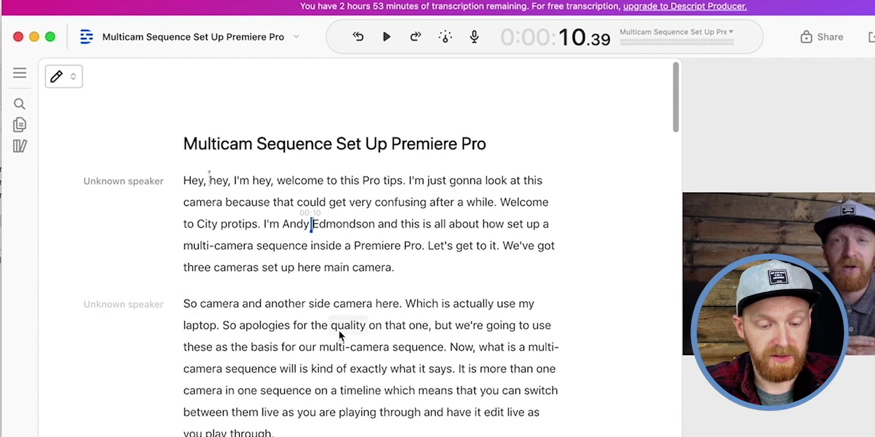
pyautogui.click(338, 329)
pyautogui.click(295, 391)
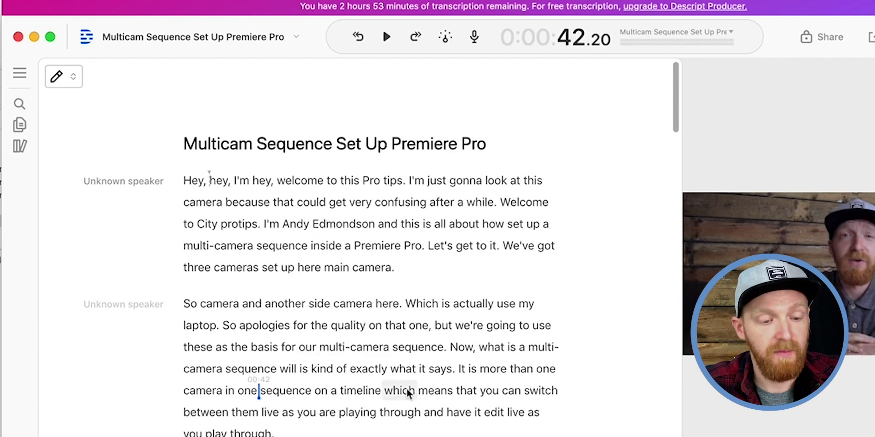
# Step: Switch the transcript from editing media to Correcting text mode
pyautogui.click(99, 79)
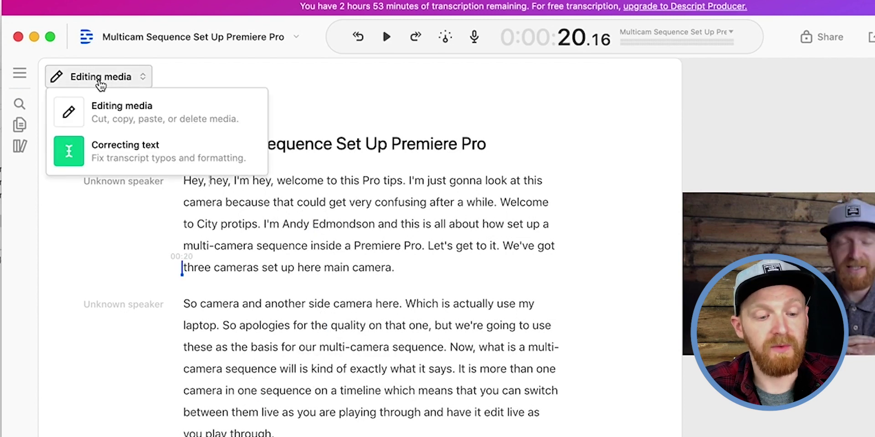
pyautogui.click(121, 158)
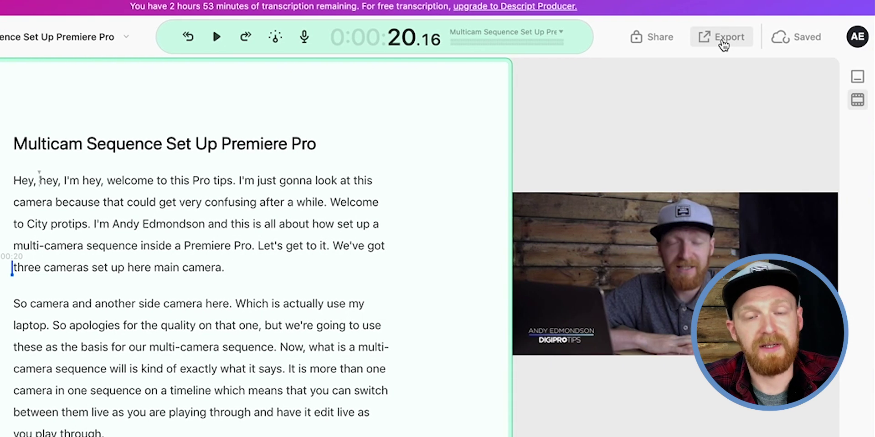
# Step: Export the subtitles as a SubRip (.srt) file with a maximum of 25 characters per line into the ASSETS folder
pyautogui.click(724, 44)
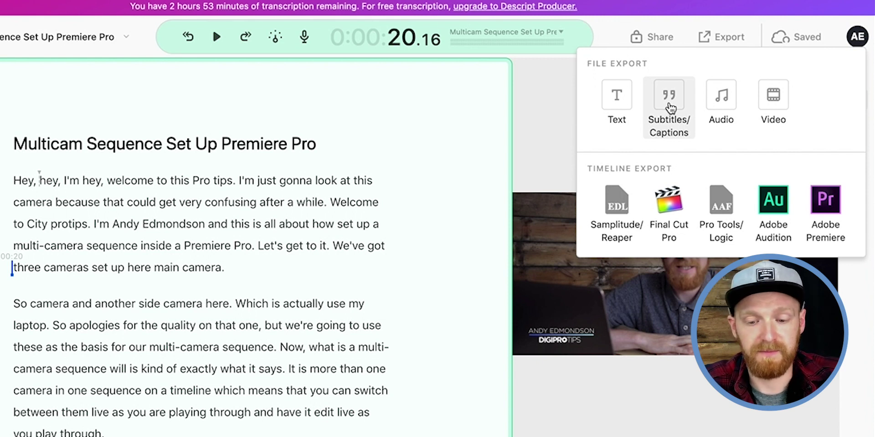
pyautogui.click(670, 105)
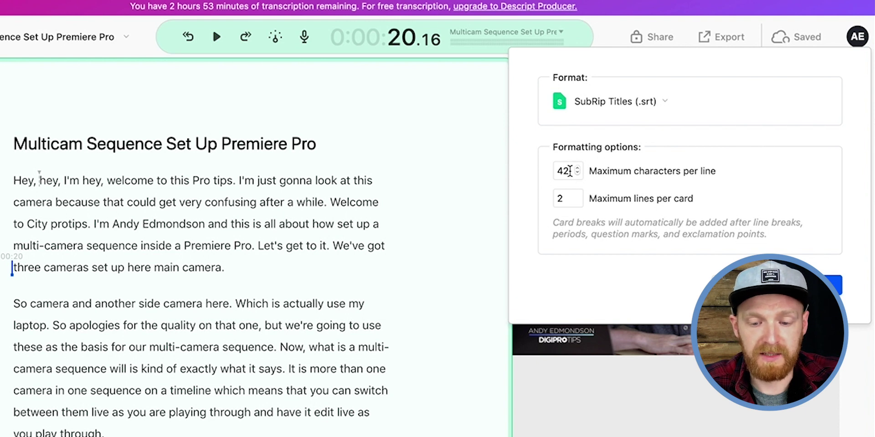
pyautogui.doubleClick(564, 171)
pyautogui.write('25')
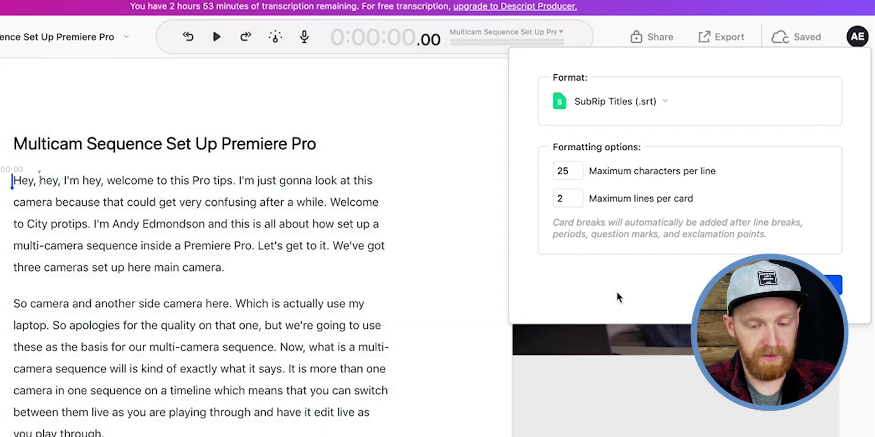
pyautogui.click(836, 285)
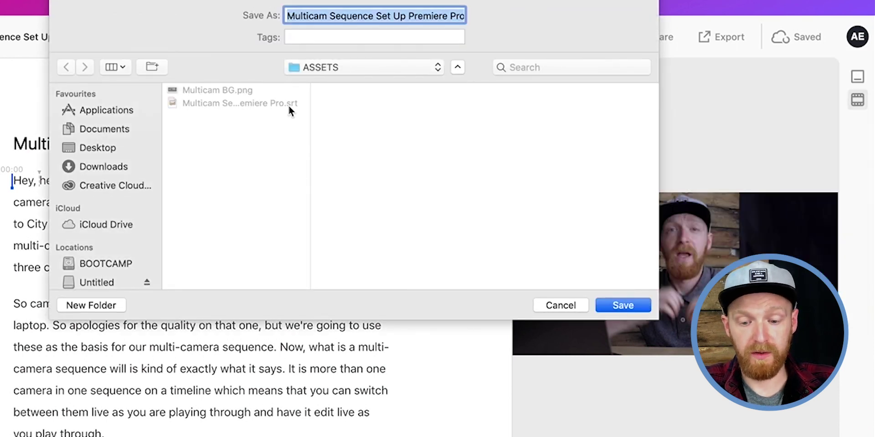
pyautogui.press('Return')
pyautogui.click(460, 93)
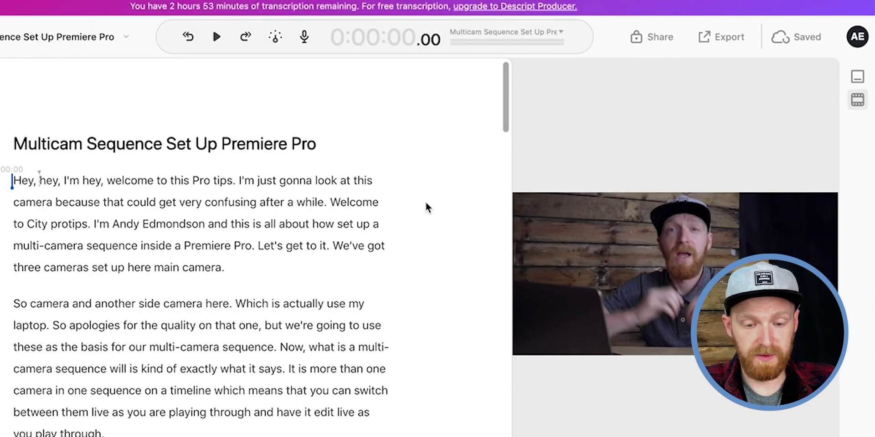
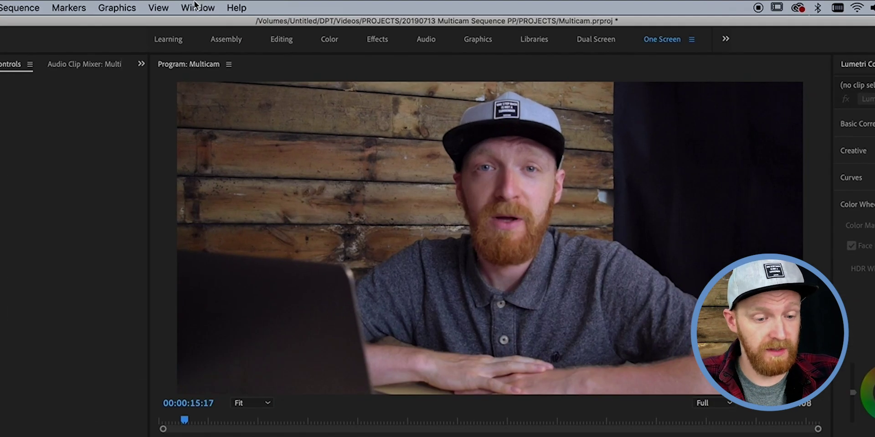
# Step: Switch to Premiere Pro and apply caption import settings for SubRip files: Open Captions, 1080 × 1080 px, 25 fps, Gotham 48 px, centred white text
pyautogui.click(195, 5)
pyautogui.click(214, 168)
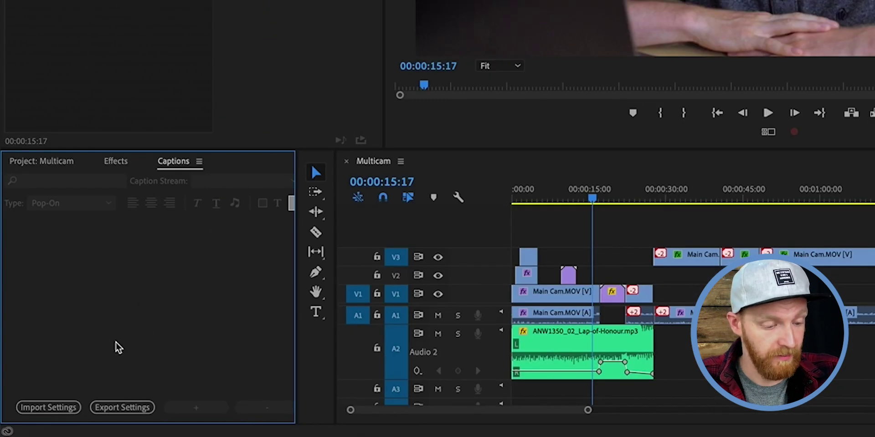
pyautogui.click(48, 408)
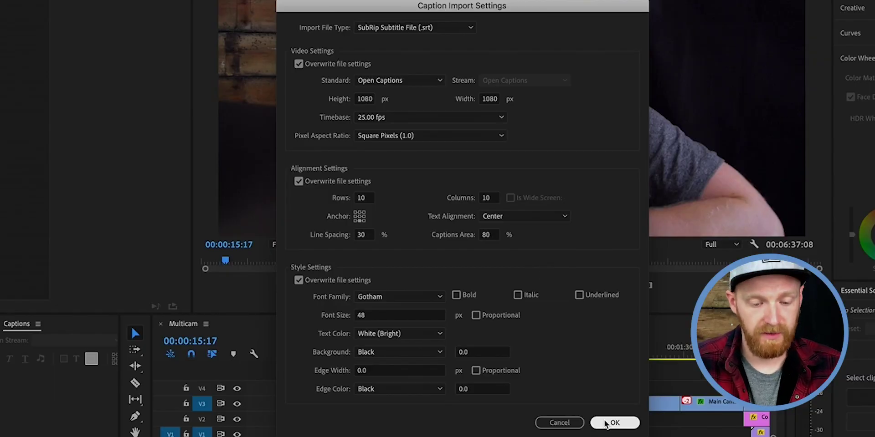
pyautogui.click(634, 429)
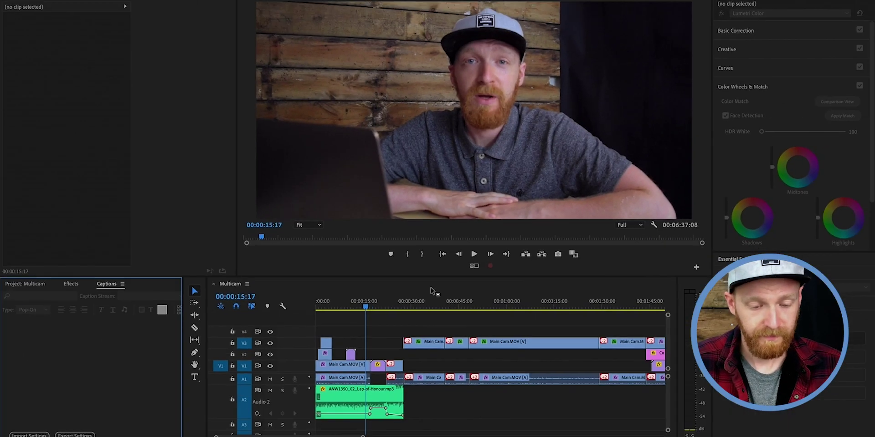
# Step: Place the exported .srt file from the ASSETS folder in Finder onto track V4 at the start of the Multicam sequence
pyautogui.press('super+Tab')
pyautogui.click(458, 219)
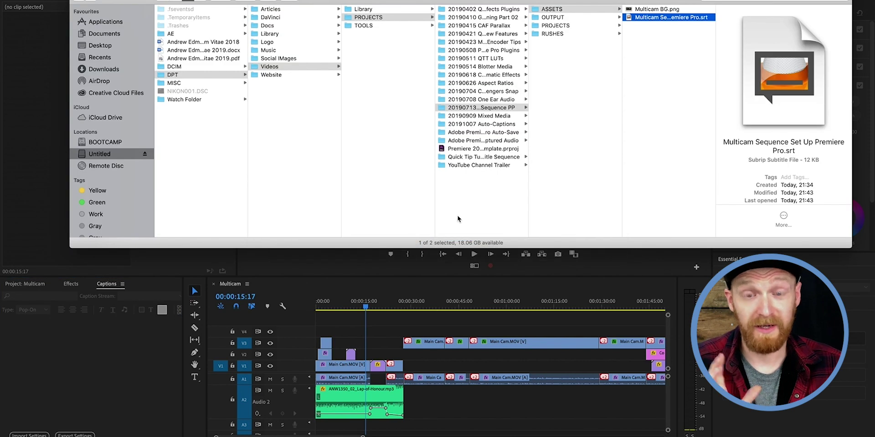
pyautogui.moveTo(641, 20); pyautogui.dragTo(310, 335)
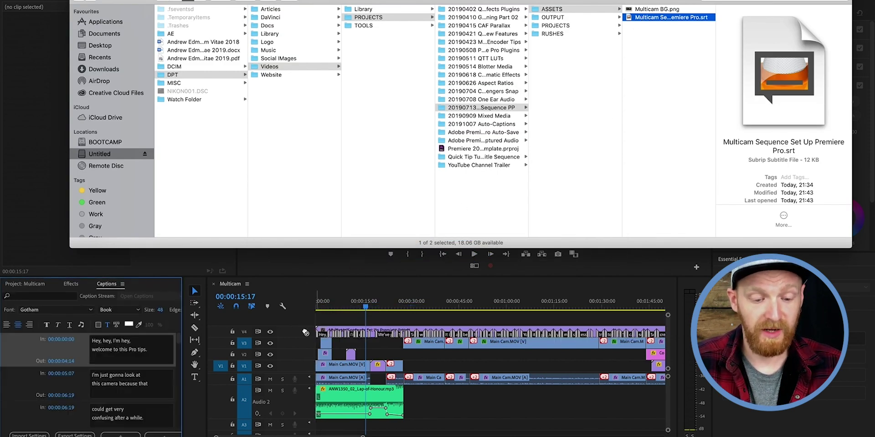
# Step: Examine the captions over the footage at several points in the Multicam sequence and compare their timing with the clips
pyautogui.click(385, 322)
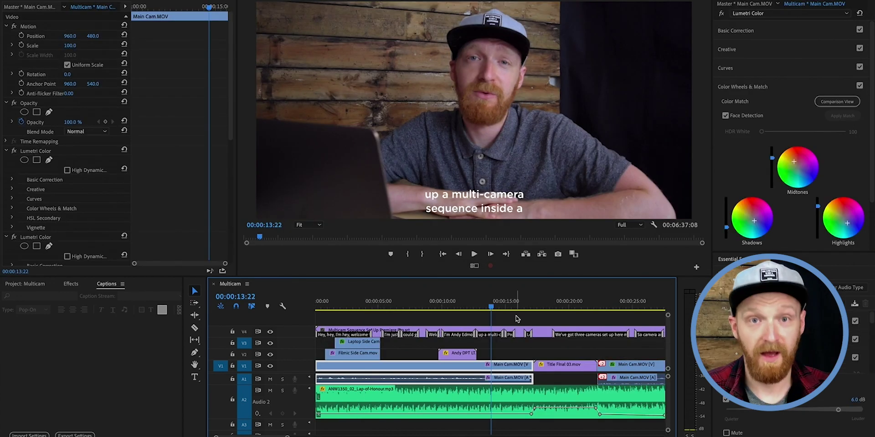
pyautogui.moveTo(510, 307); pyautogui.dragTo(597, 309)
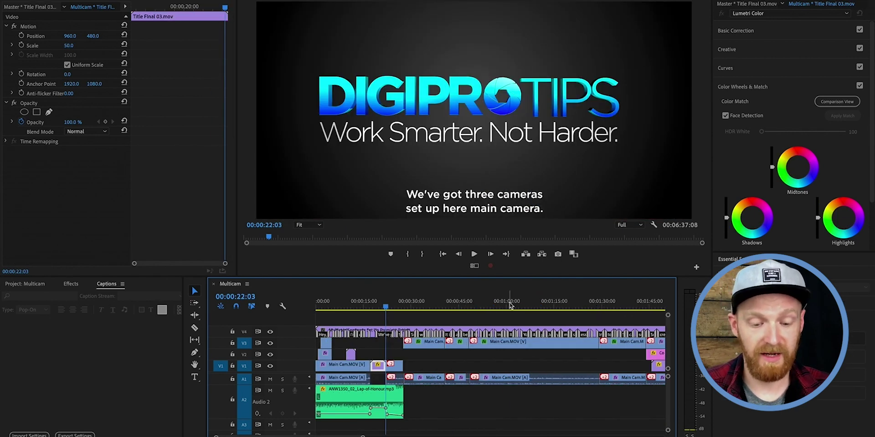
pyautogui.click(509, 306)
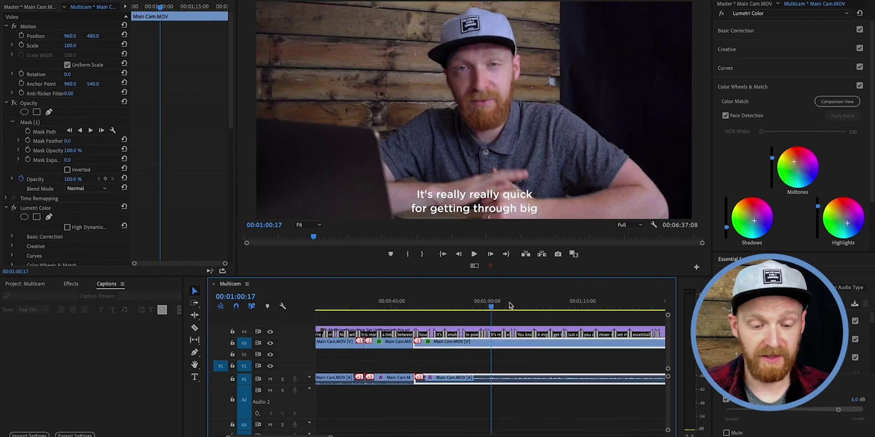
pyautogui.press('=')
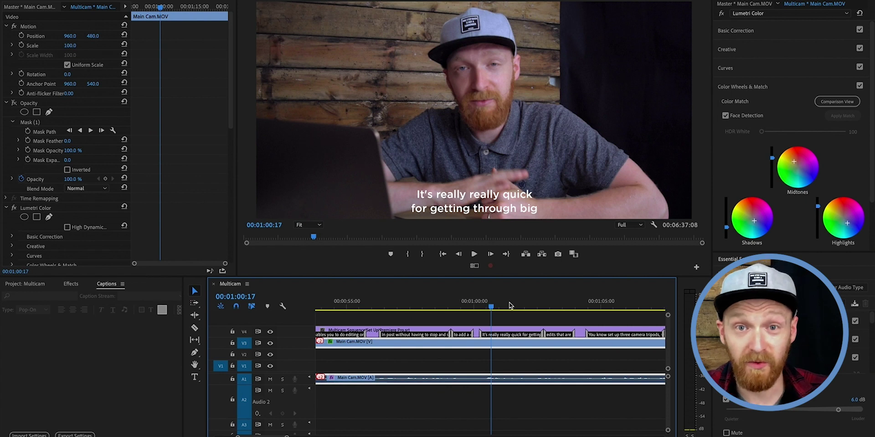